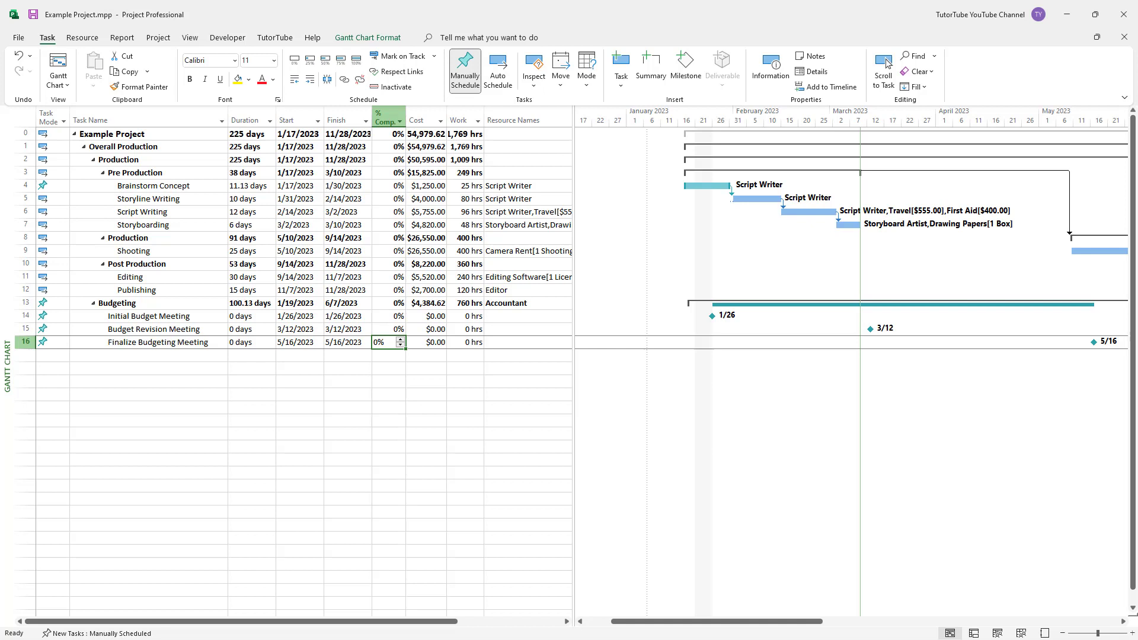
Step: Select the Storyline Writing task and display its Task Form details in a split view with the Gantt chart
left_click(140, 195)
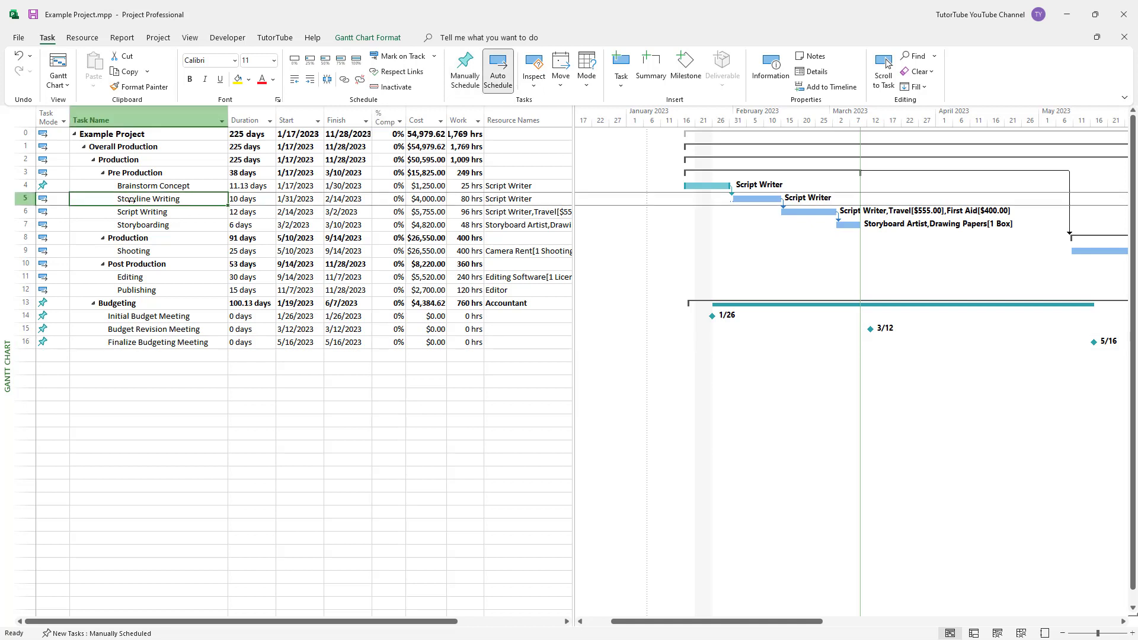
left_click(261, 200)
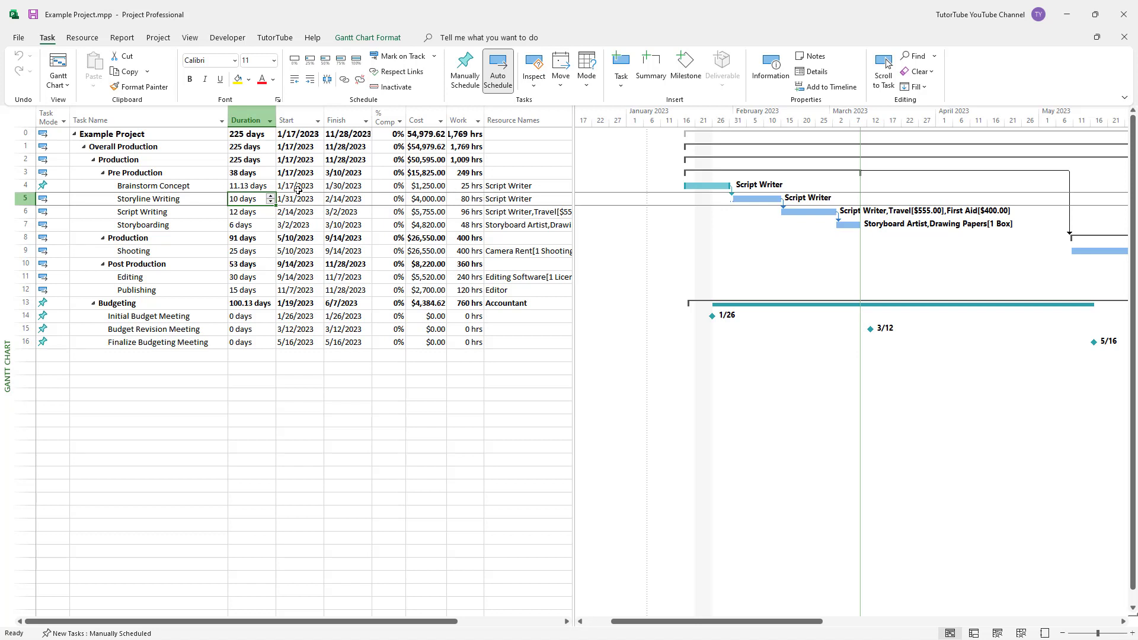
left_click(328, 199)
left_click(217, 198)
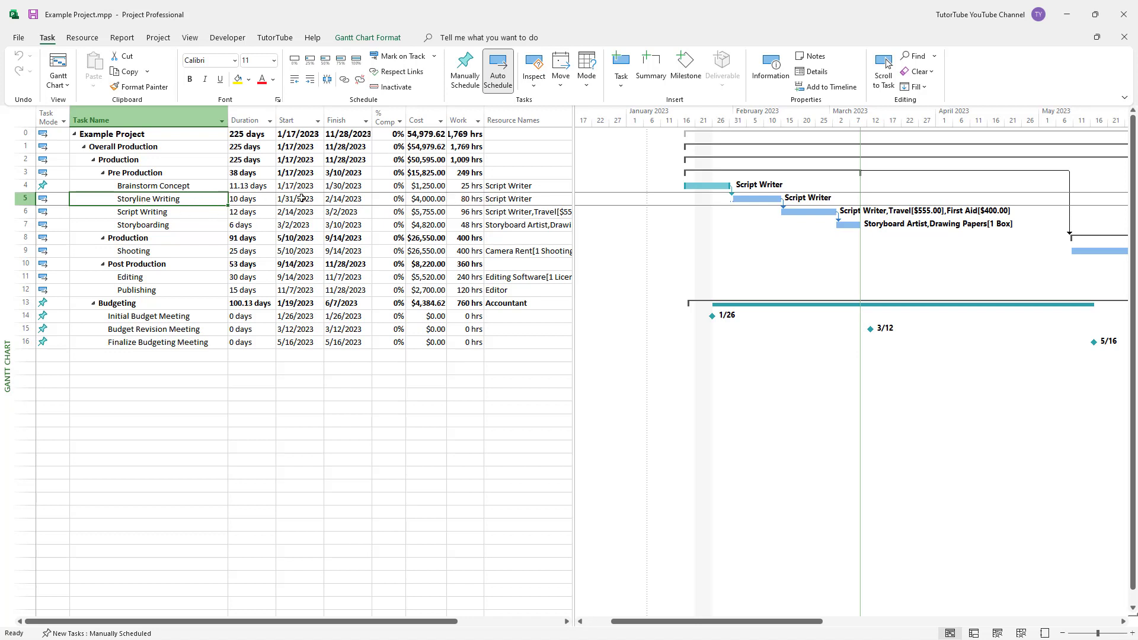
left_click(190, 38)
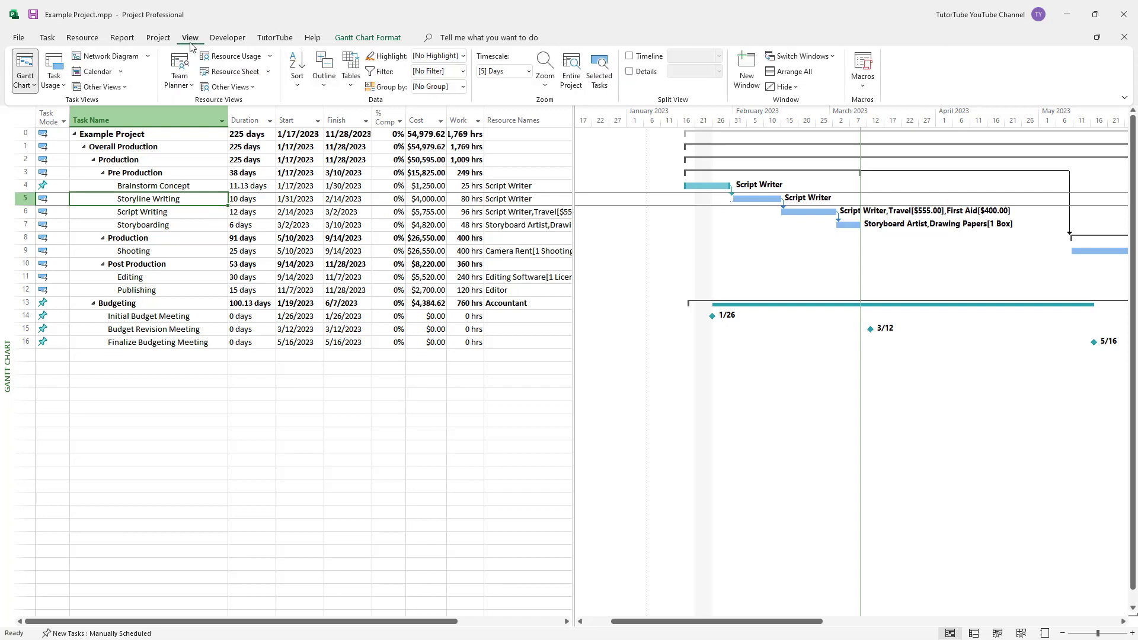
left_click(630, 71)
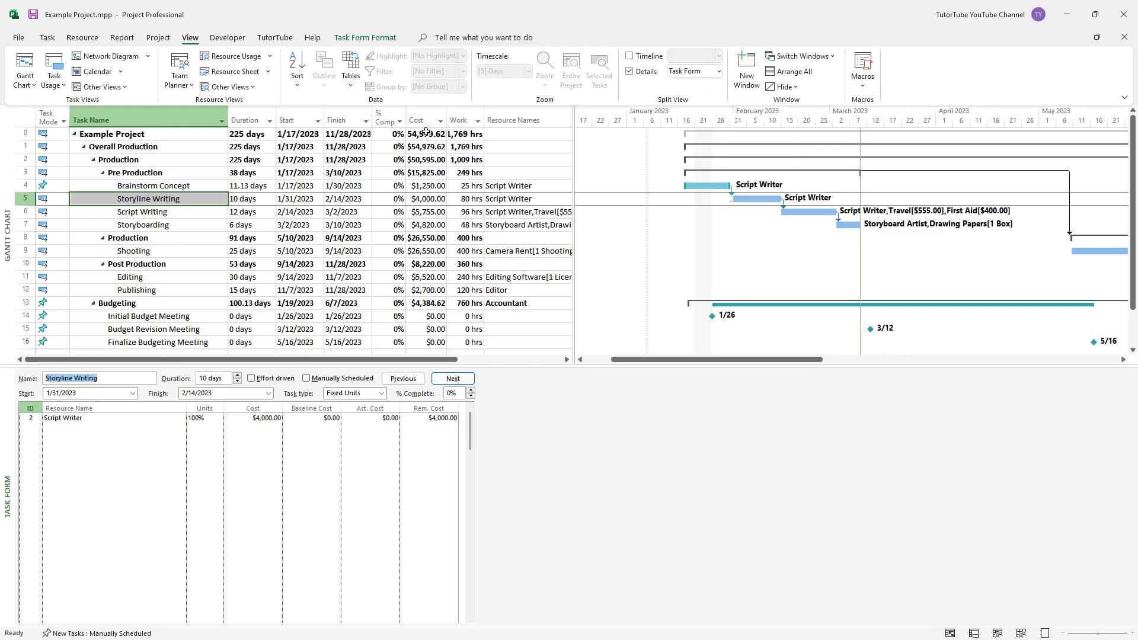
left_click(146, 429)
left_click(184, 432)
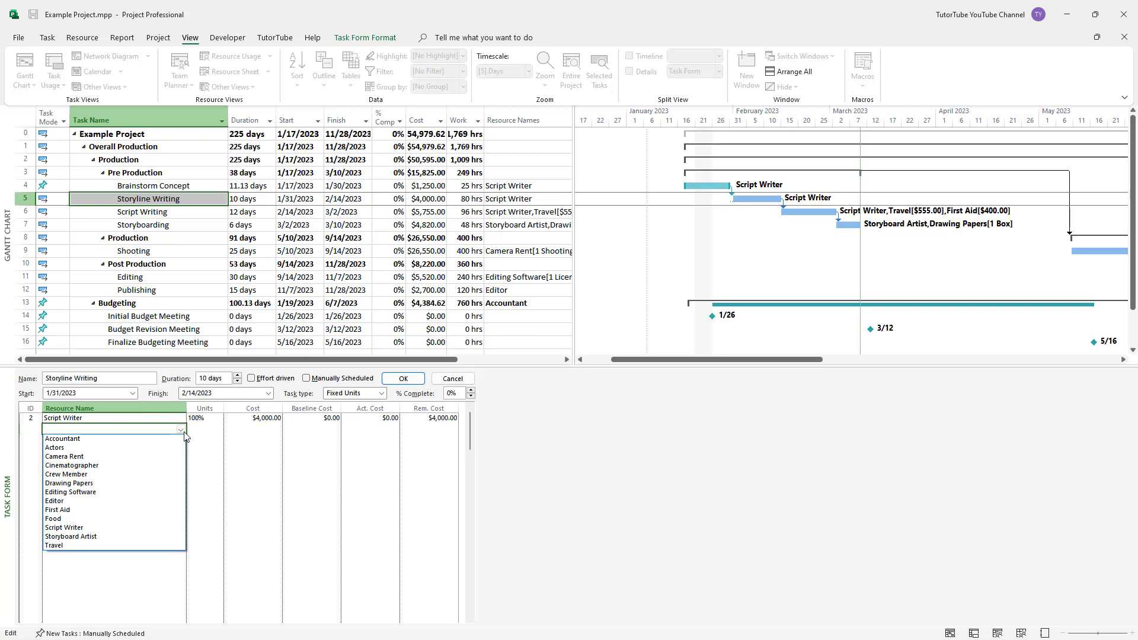
left_click(289, 456)
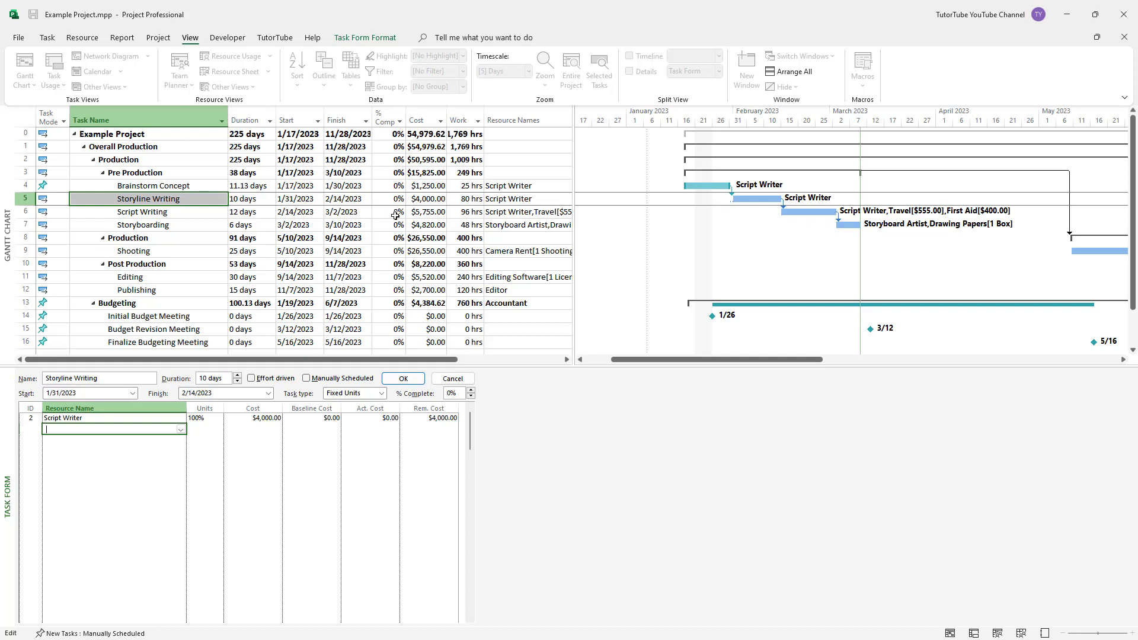
Step: Make the Storyline Writing task effort driven and assign Crew Member as an additional resource
left_click(251, 379)
left_click(156, 442)
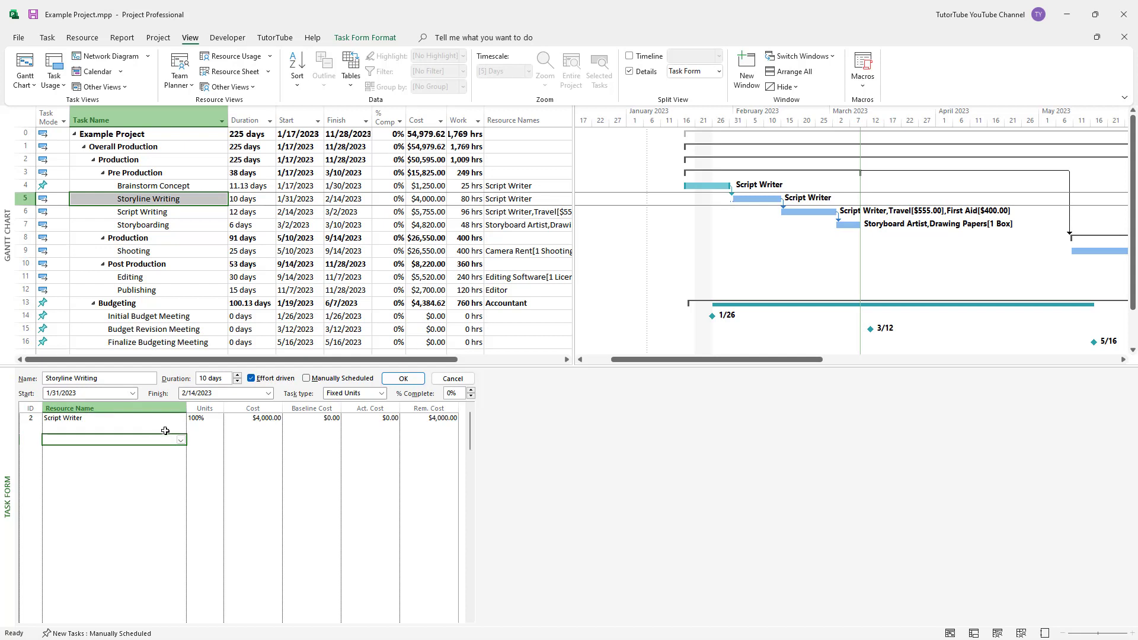
left_click(171, 428)
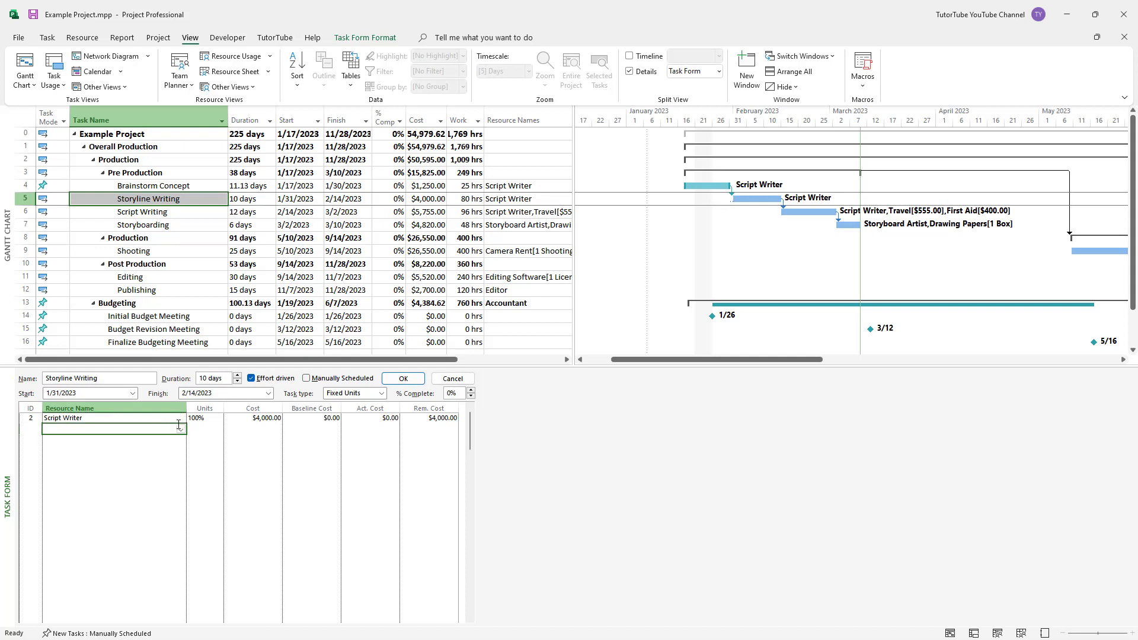
left_click(181, 429)
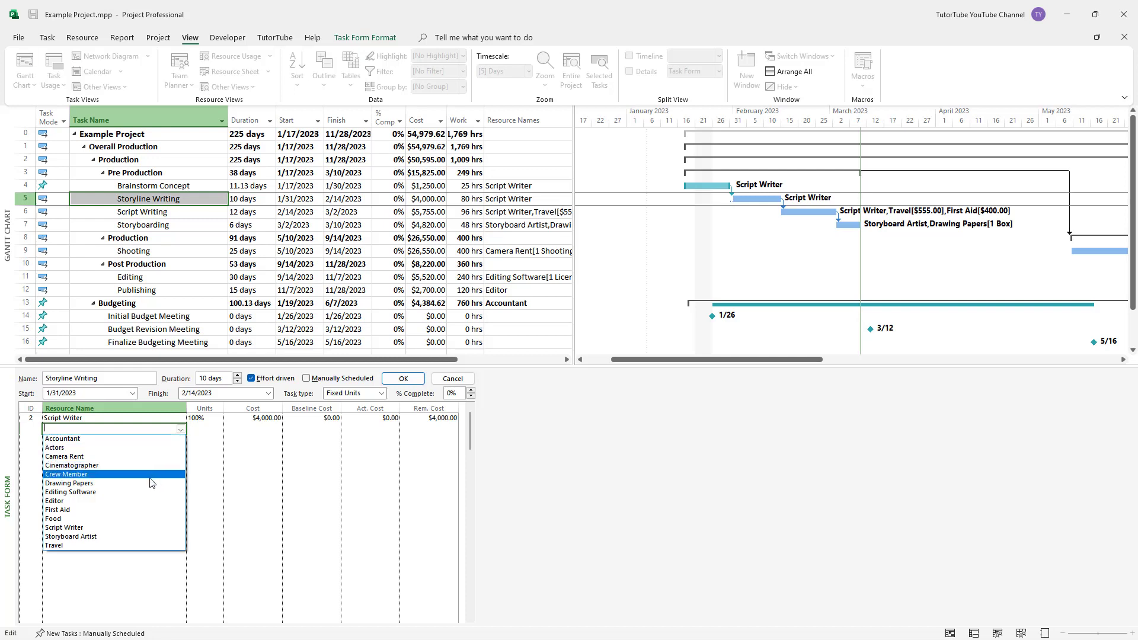
left_click(124, 479)
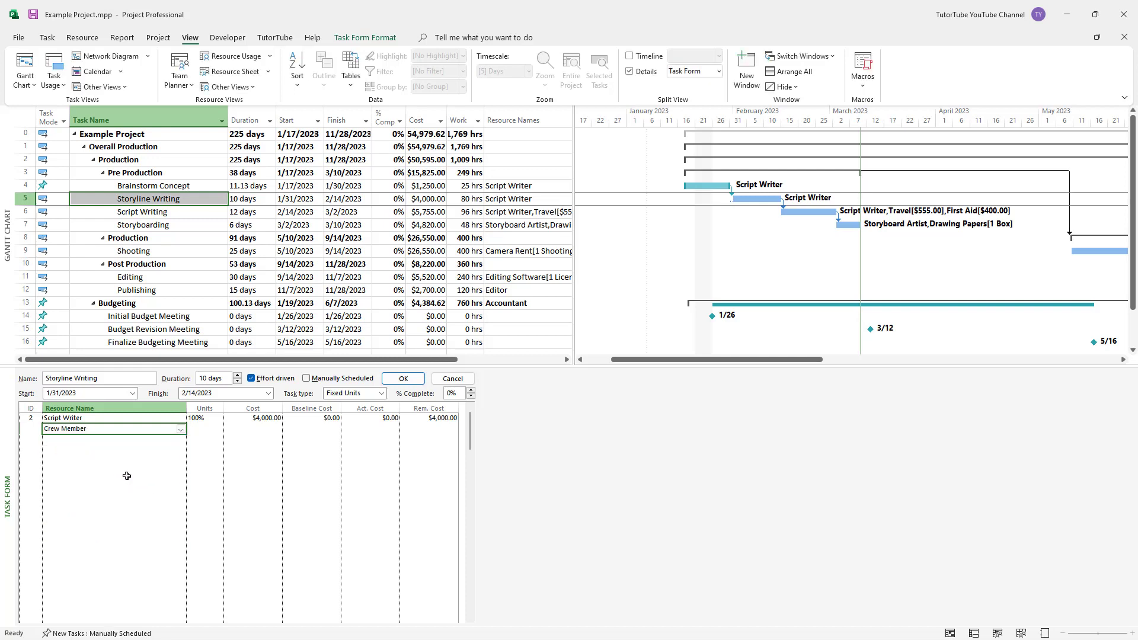
left_click(404, 379)
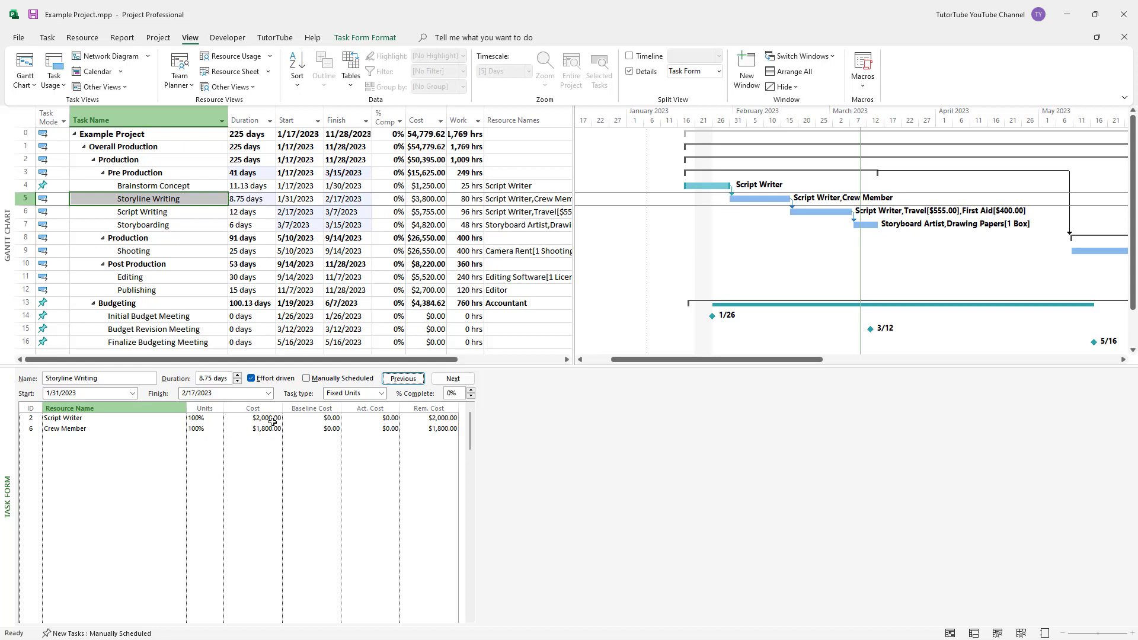
Step: Assign Editor as a third resource to the Storyline Writing task
left_click(85, 429)
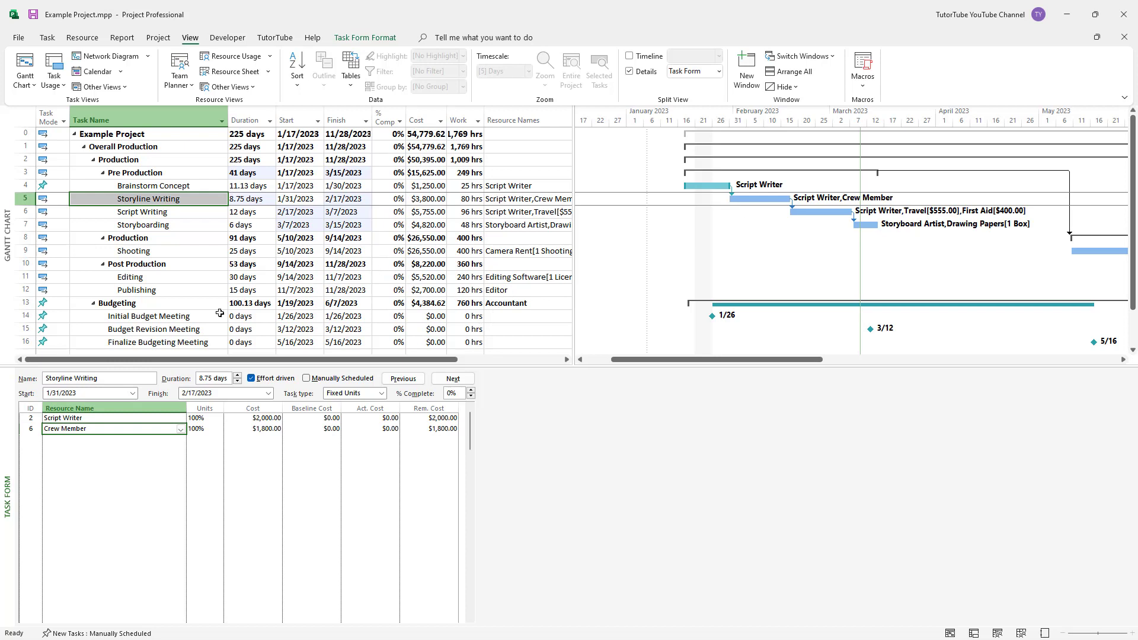
left_click(119, 439)
left_click(181, 440)
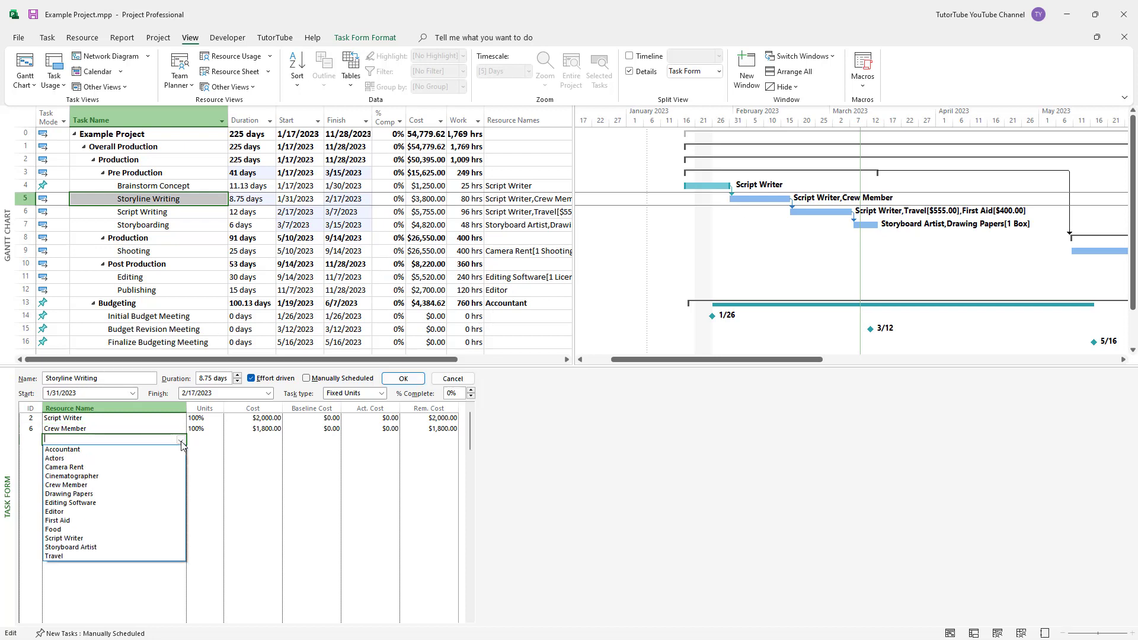
left_click(158, 512)
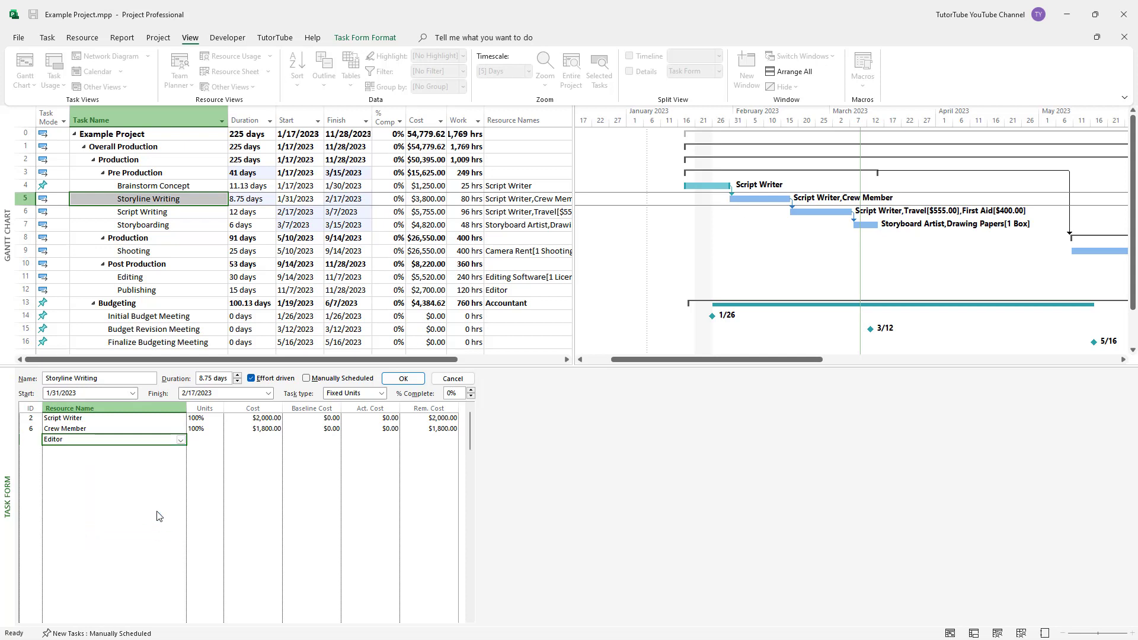
left_click(403, 379)
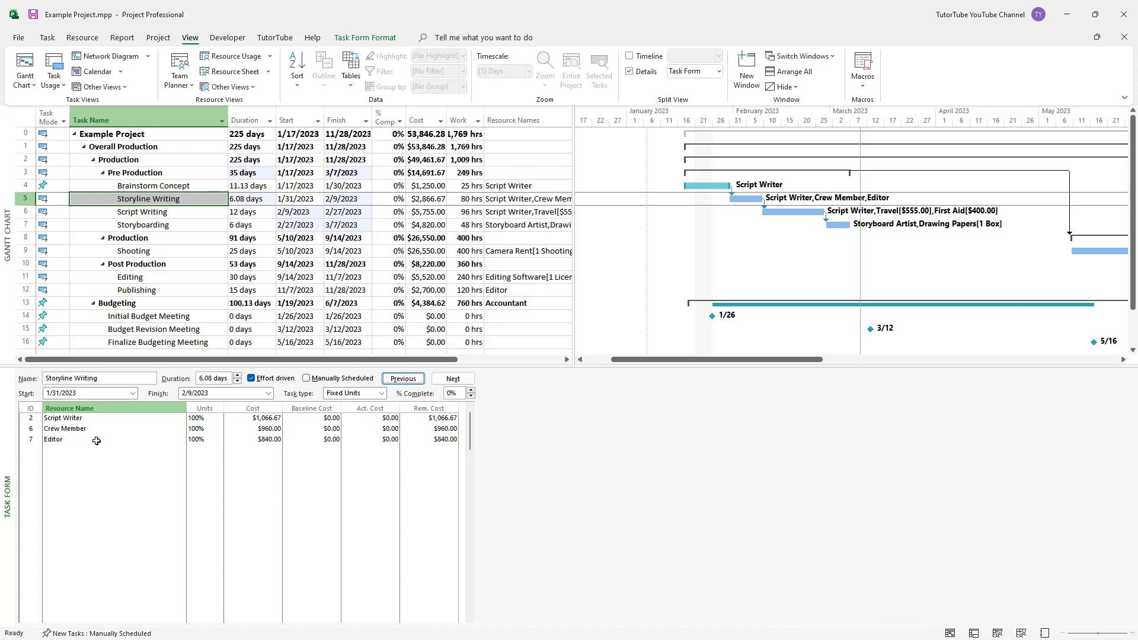
Step: Remove the Editor and Crew Member resources from the Storyline Writing task, leaving only Script Writer assigned
left_click(352, 431)
left_click(157, 440)
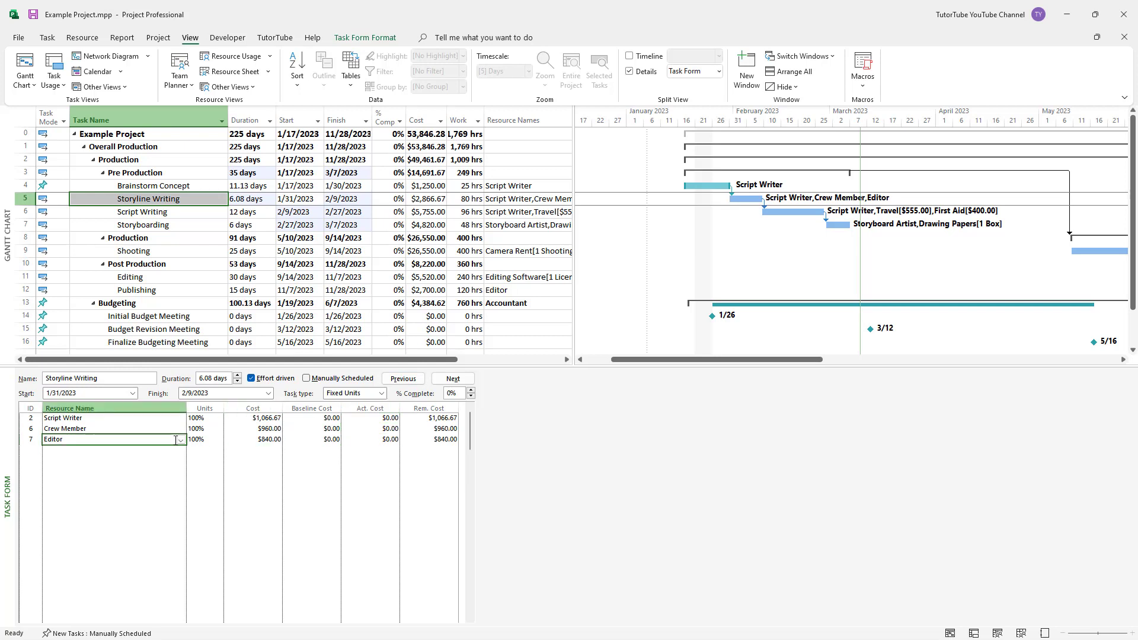
left_click(157, 440)
left_click(148, 450)
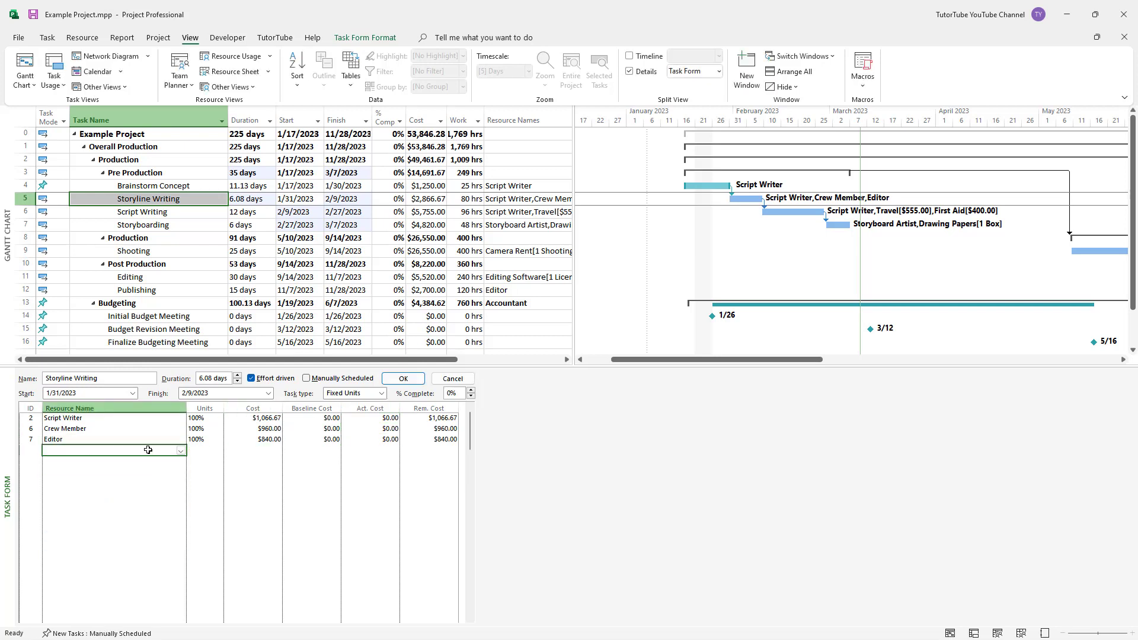
left_click(136, 440)
key("Delete")
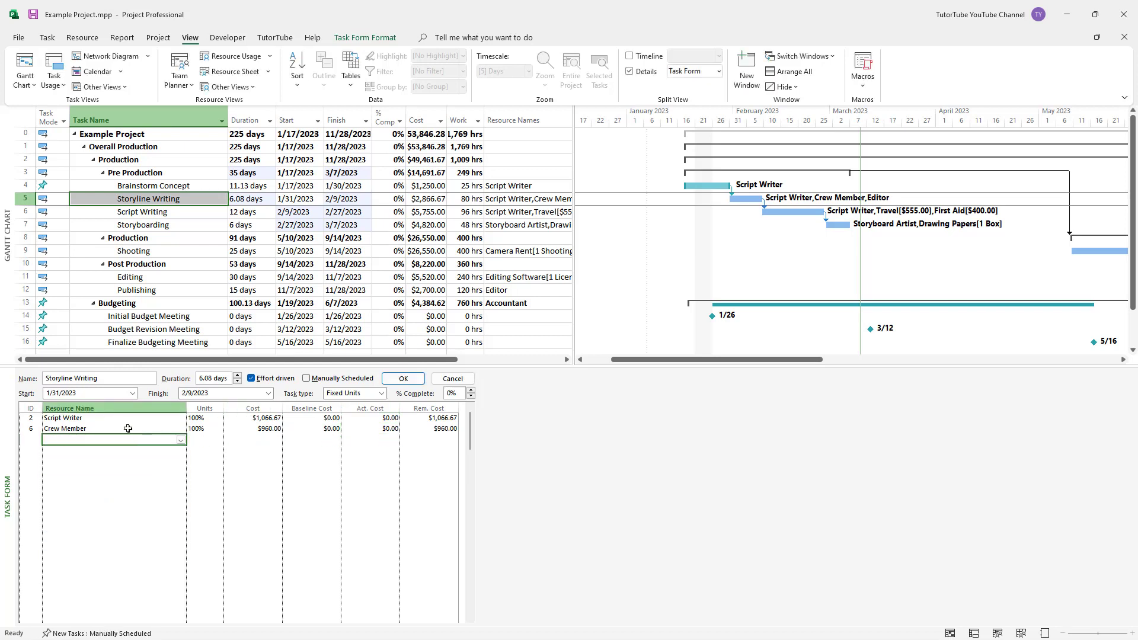
left_click(128, 429)
key("Delete")
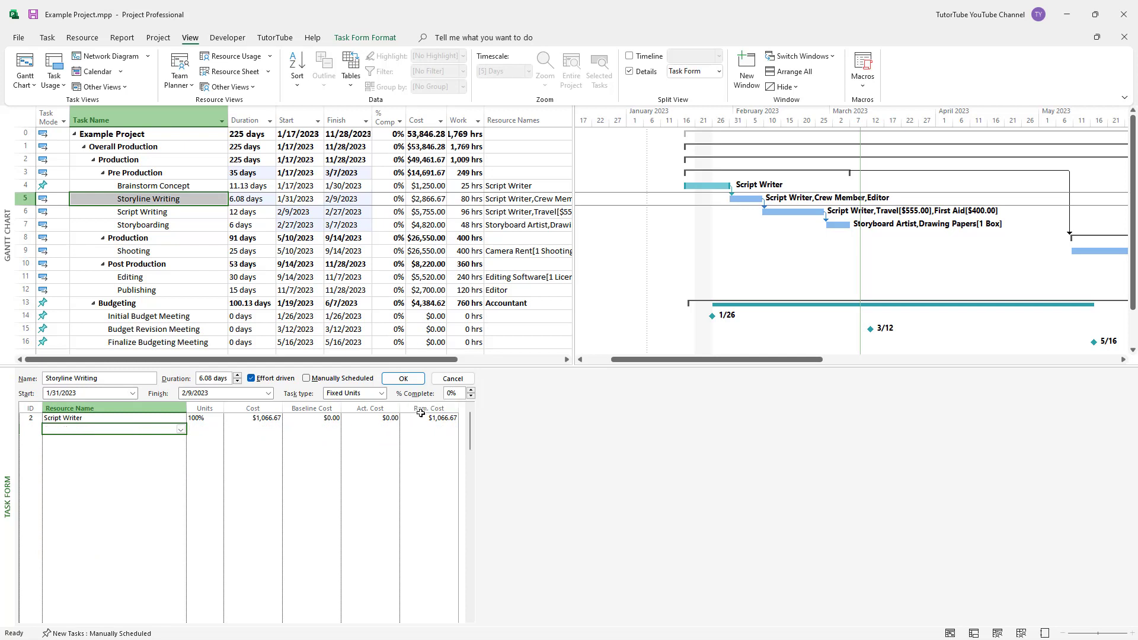
left_click(412, 382)
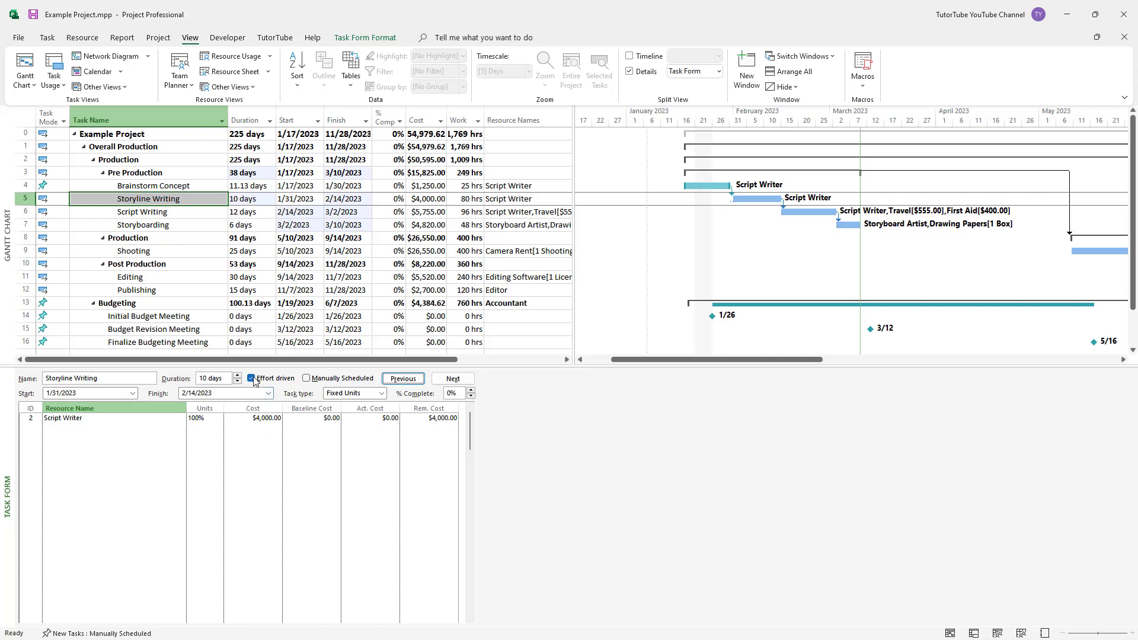
left_click(274, 418)
left_click(251, 447)
left_click(306, 327)
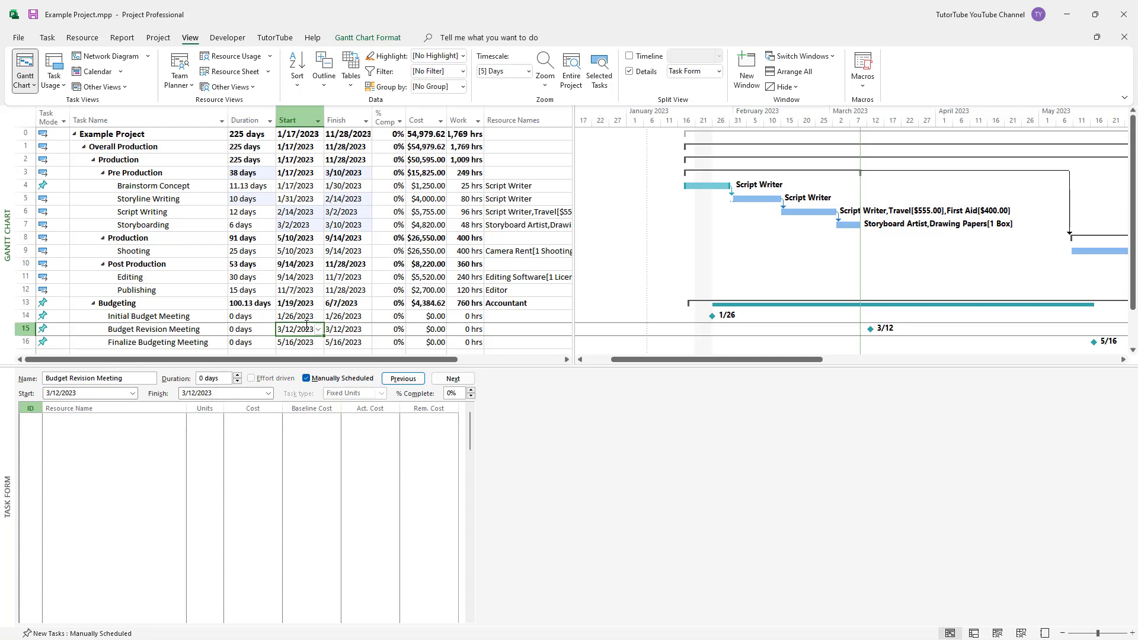